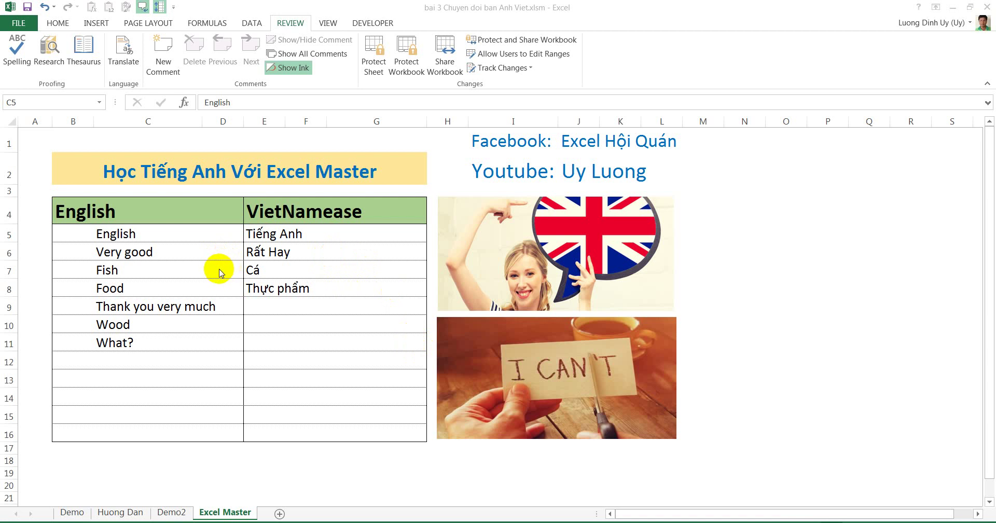
# Step: Step down the English column from English past Very good, Fish and Food to Wood
pyautogui.click(130, 242)
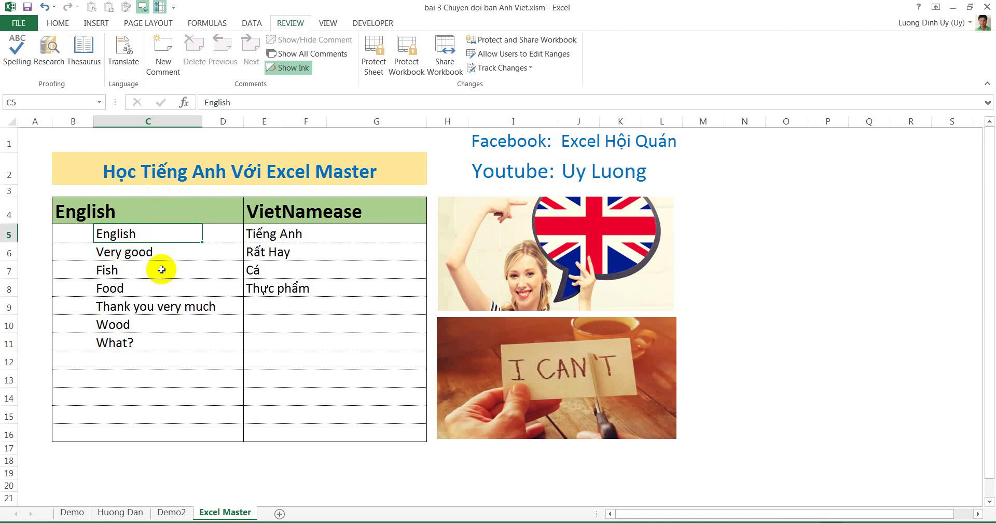
pyautogui.press('Down')
pyautogui.press('Down')
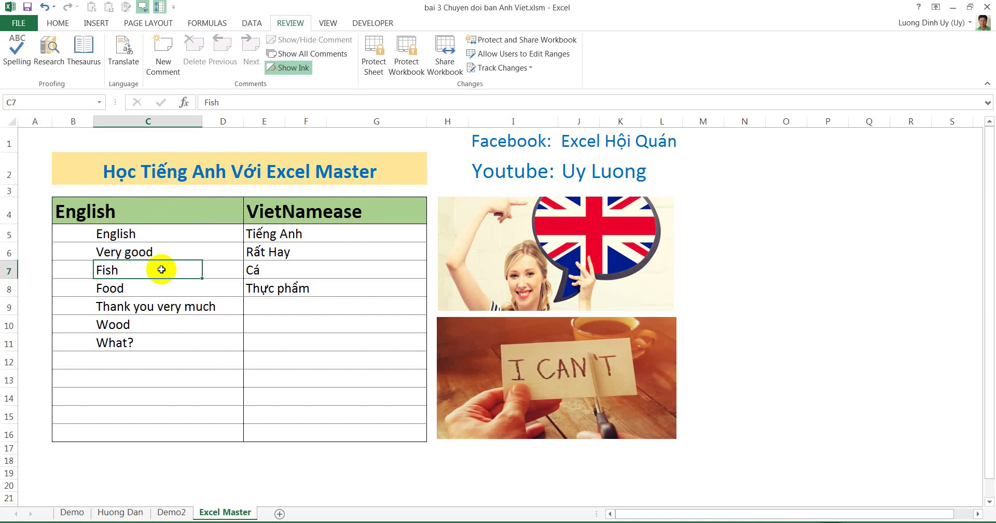
pyautogui.press('Down')
pyautogui.press('Down')
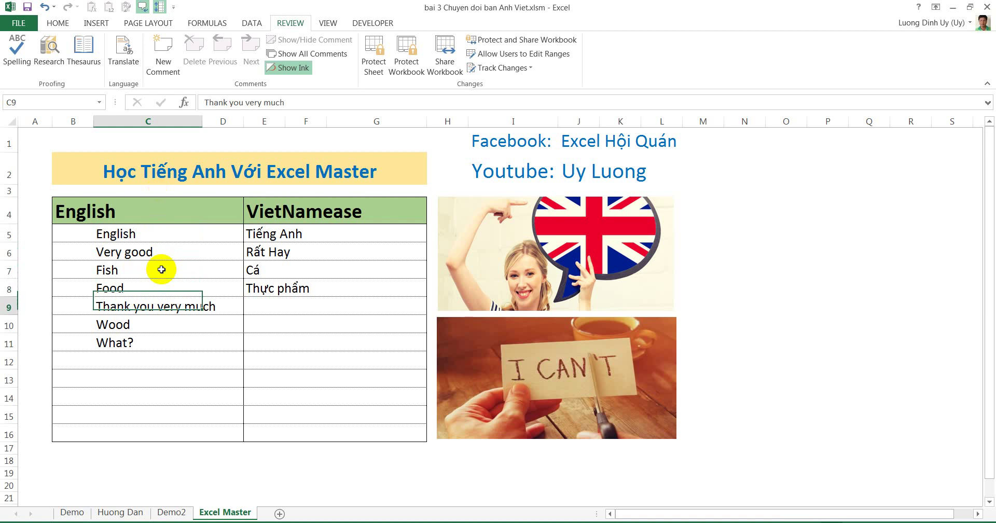
pyautogui.press('Down')
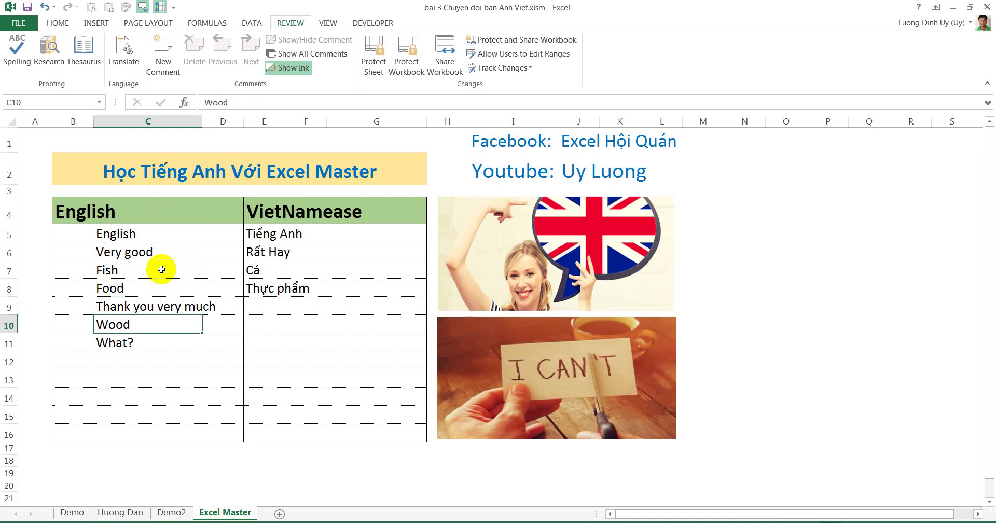
pyautogui.press('Down')
pyautogui.press('Down')
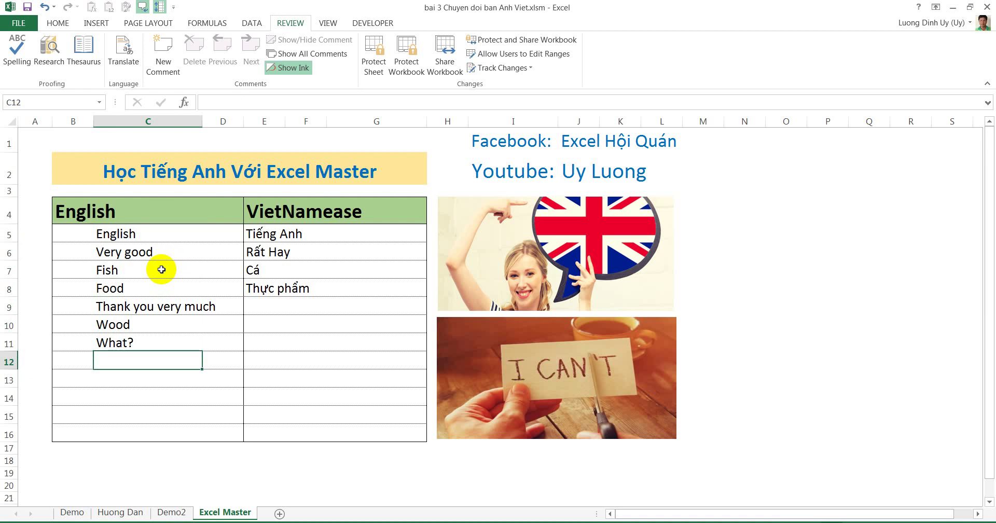
# Step: Enter 'How can I do' in C12, then select E9 beside Thank you very much
pyautogui.write('Ho')
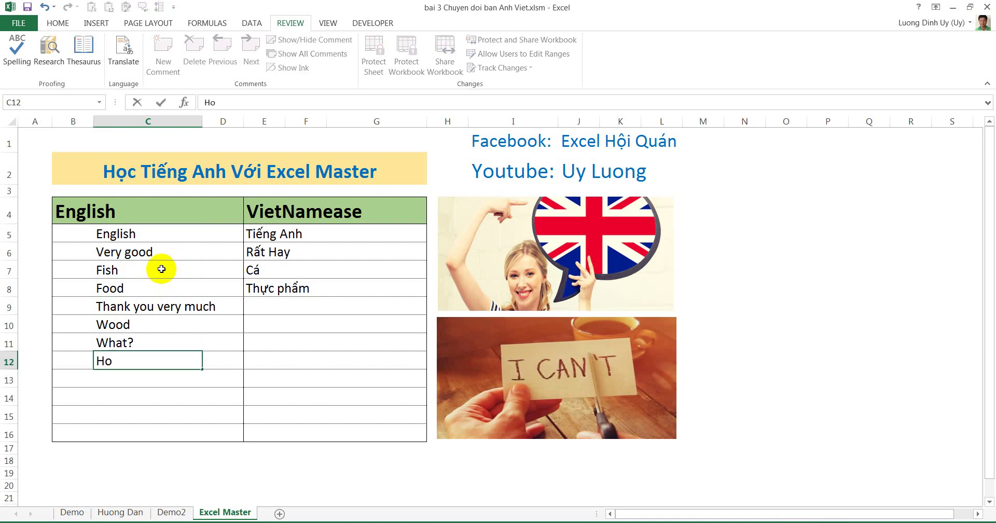
pyautogui.write('w can I do')
pyautogui.press('Return')
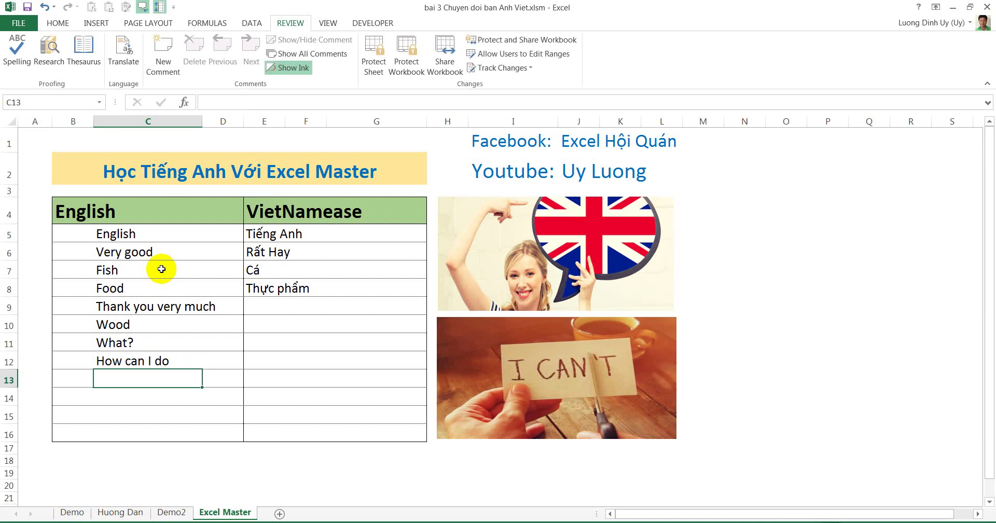
pyautogui.click(239, 328)
pyautogui.click(262, 307)
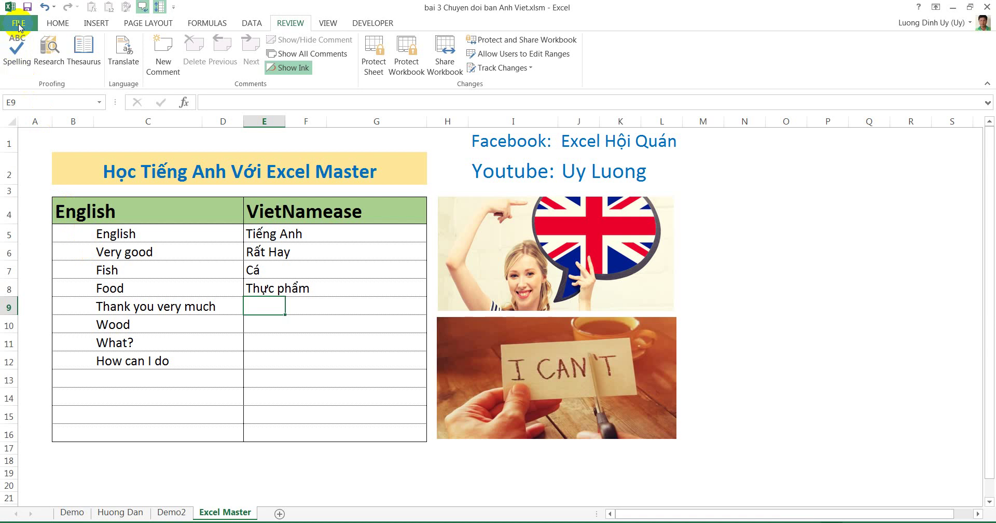
# Step: Add Speak Cells on Enter from Commands Not in the Ribbon to the Quick Access Toolbar
pyautogui.rightClick(18, 25)
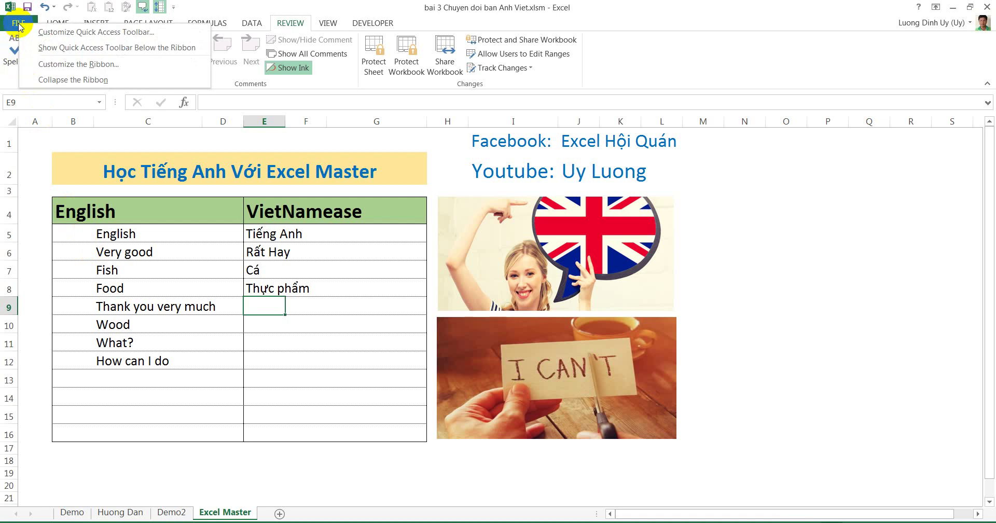
pyautogui.click(57, 33)
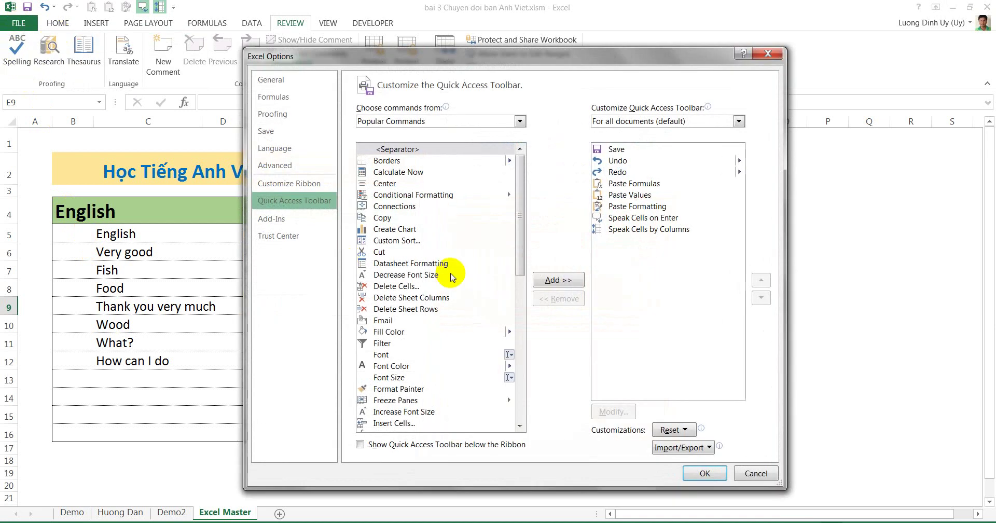
pyautogui.click(518, 125)
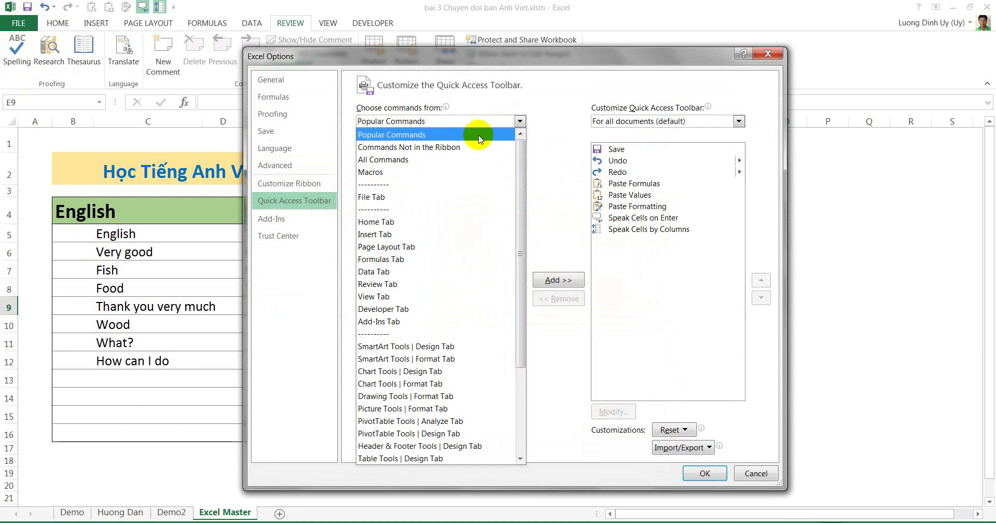
pyautogui.click(406, 148)
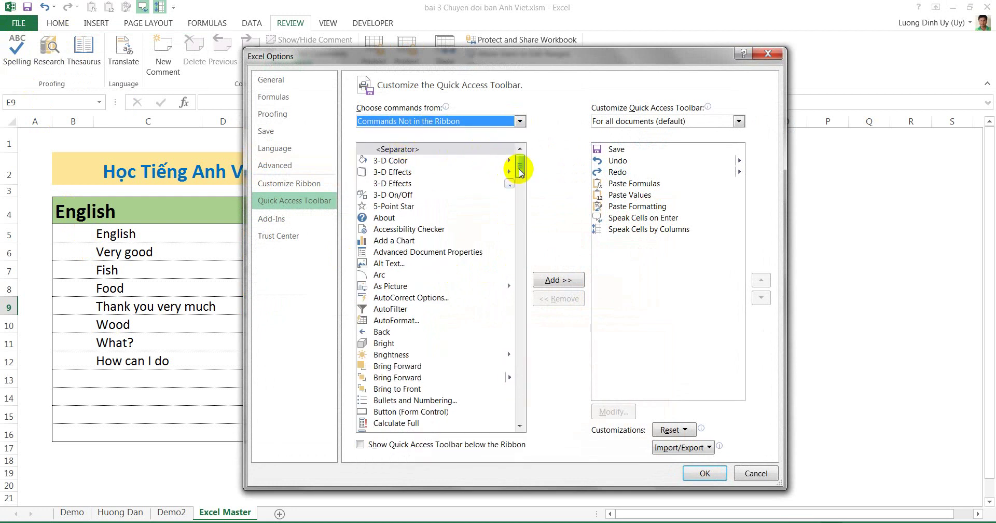
pyautogui.moveTo(519, 171); pyautogui.dragTo(523, 286)
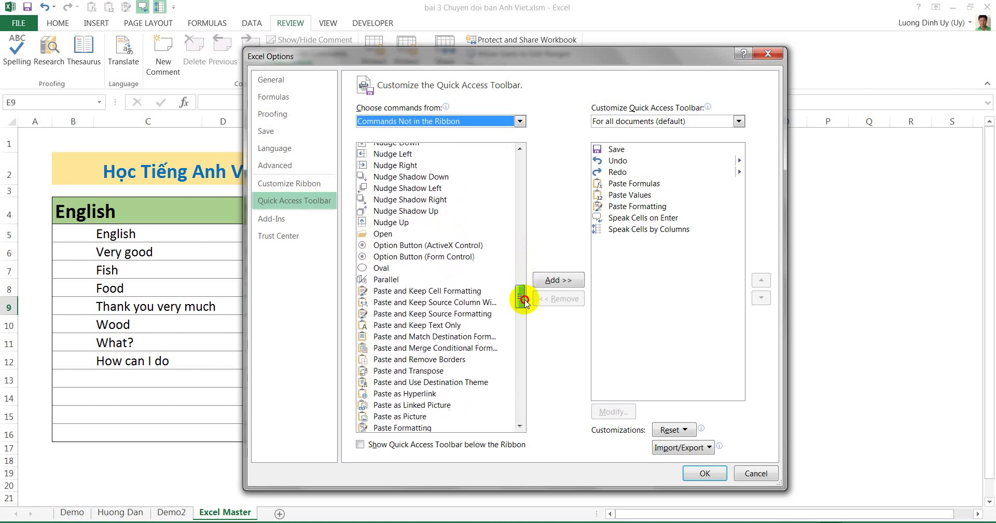
pyautogui.moveTo(523, 286); pyautogui.dragTo(524, 376)
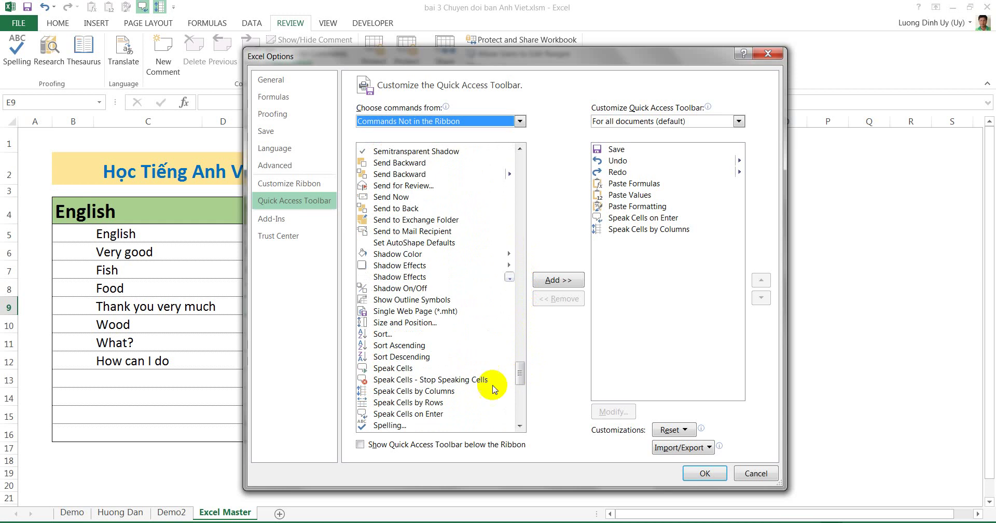
pyautogui.click(408, 414)
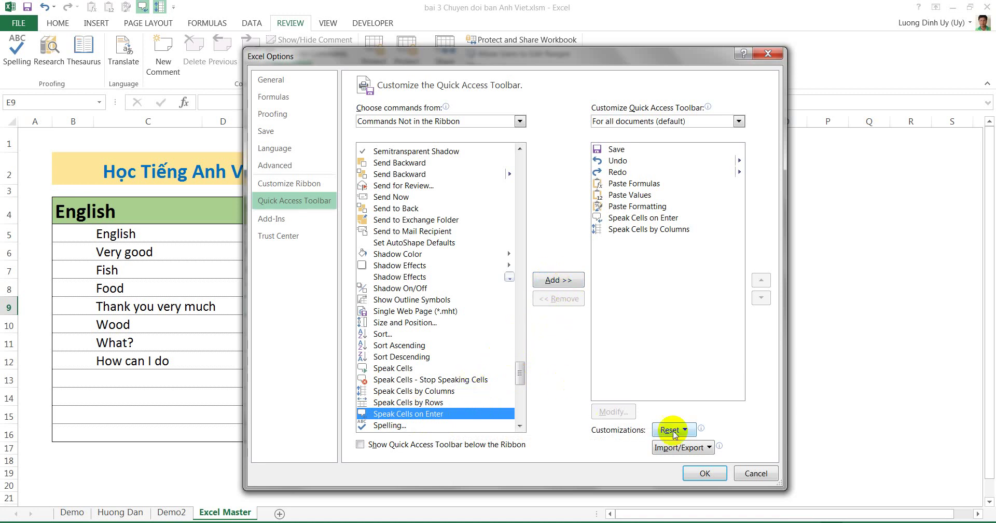
pyautogui.click(704, 473)
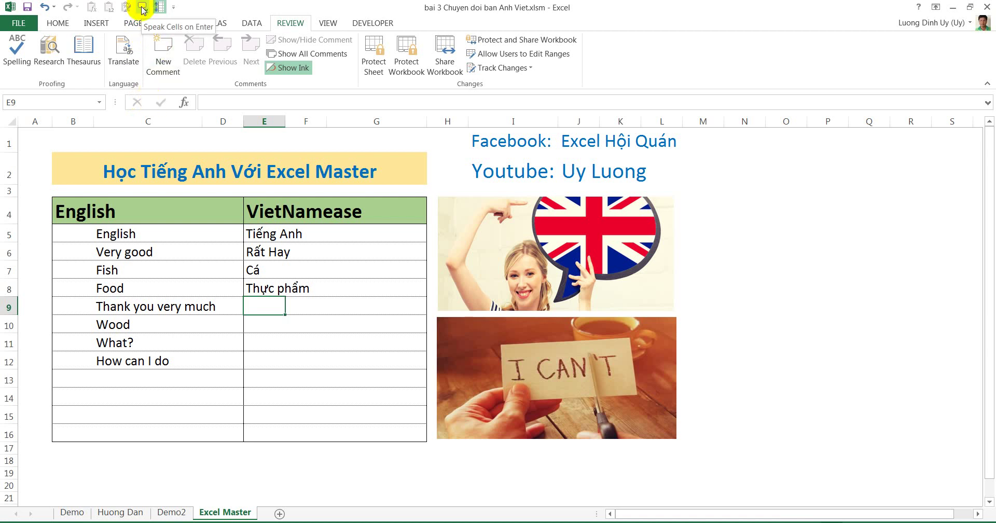
# Step: Switch on Speak Cells on Enter from the Quick Access Toolbar and reselect the phrase English
pyautogui.click(143, 8)
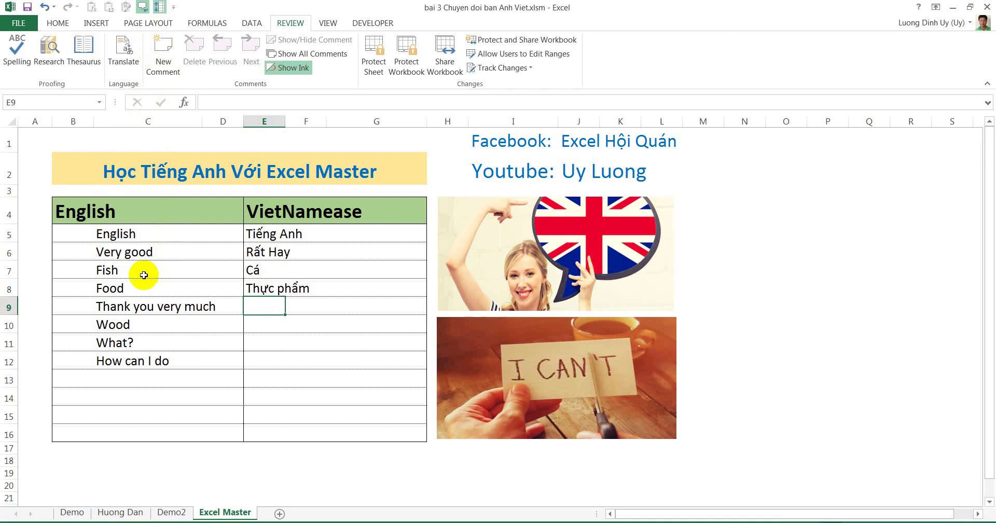
pyautogui.click(107, 252)
pyautogui.click(107, 235)
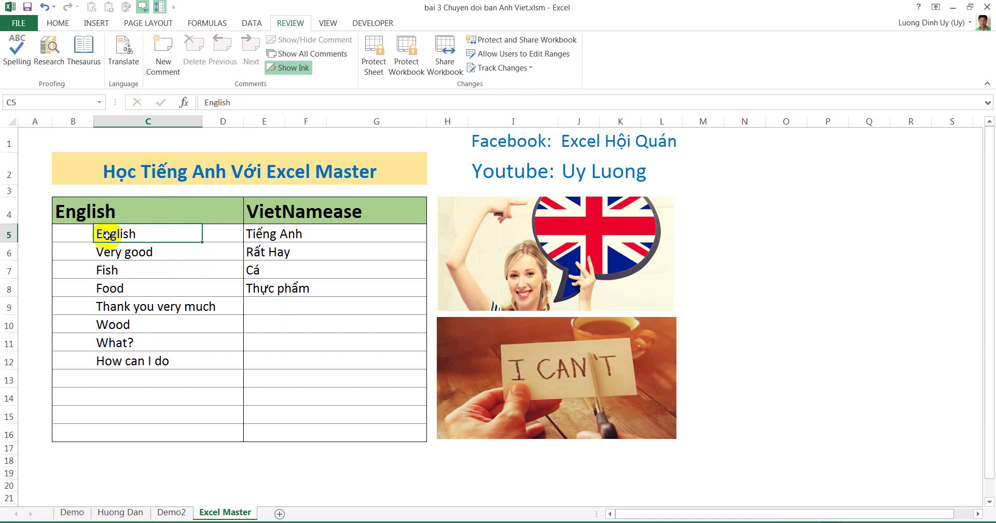
pyautogui.press('Return')
pyautogui.press('Return')
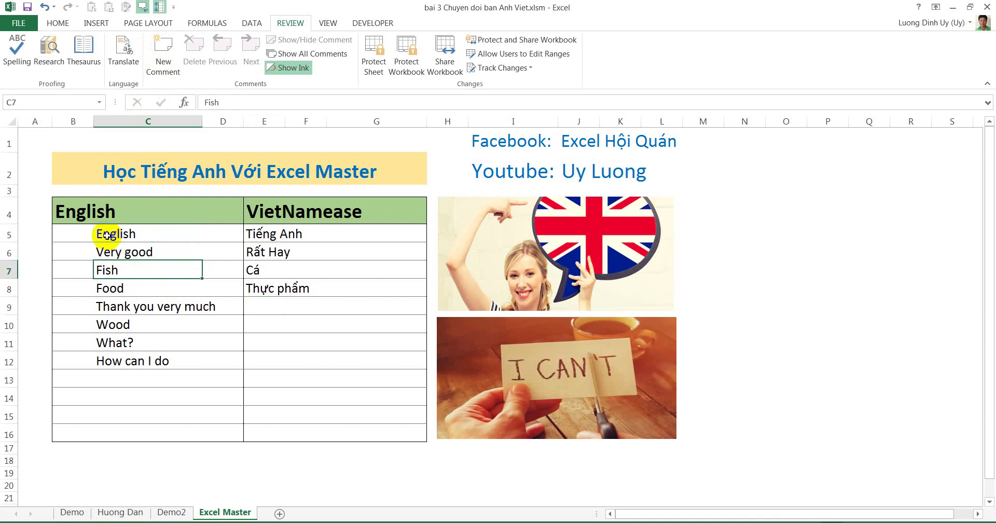
pyautogui.press('Return')
pyautogui.press('Return')
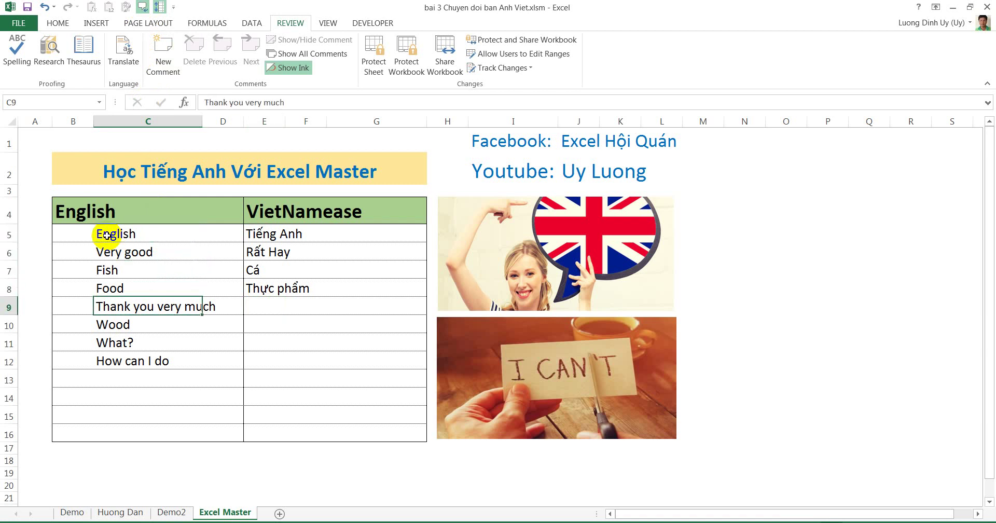
pyautogui.press('Return')
pyautogui.press('Return')
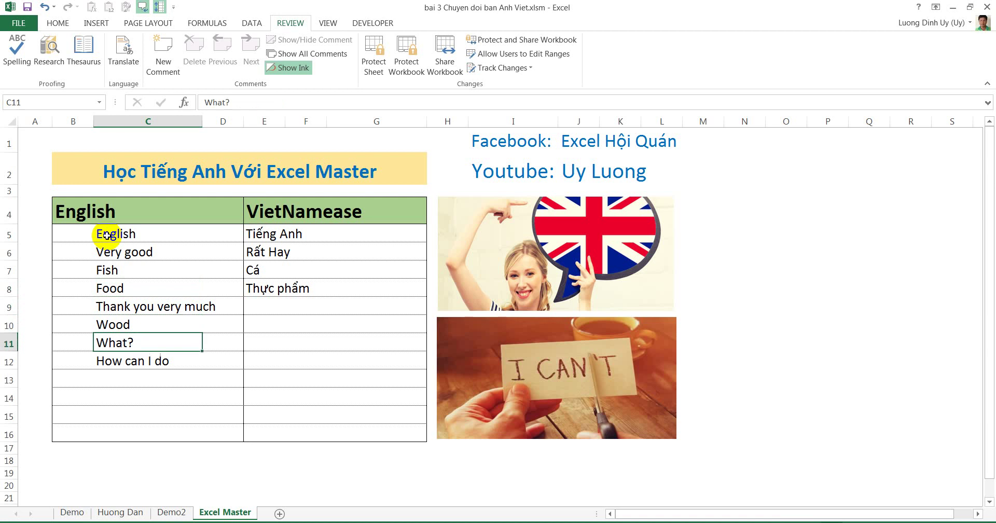
pyautogui.press('Return')
pyautogui.press('Return')
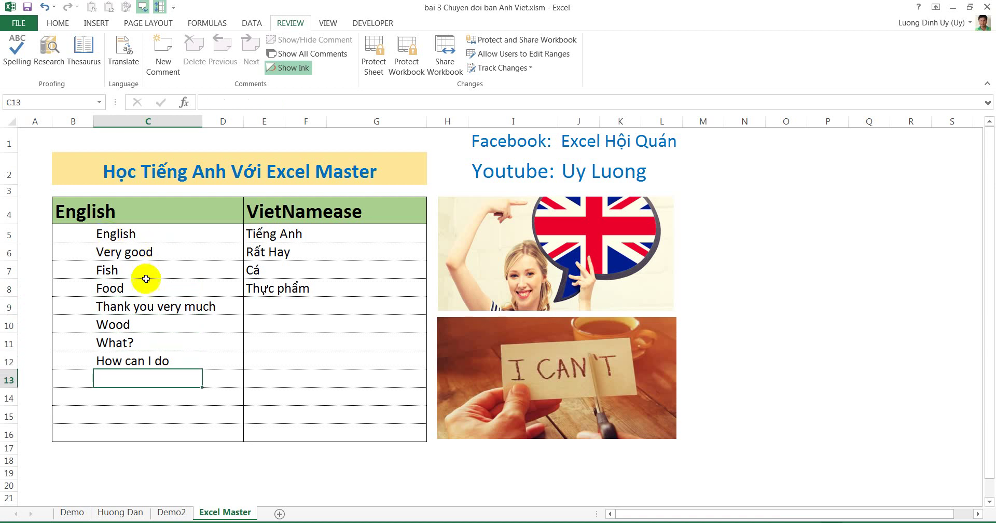
pyautogui.click(263, 310)
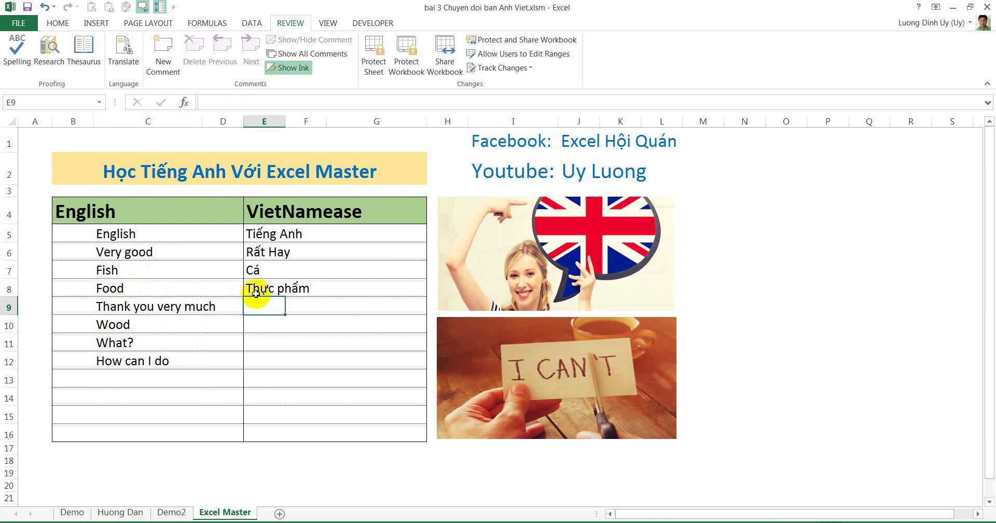
pyautogui.click(106, 340)
pyautogui.click(257, 315)
pyautogui.click(139, 307)
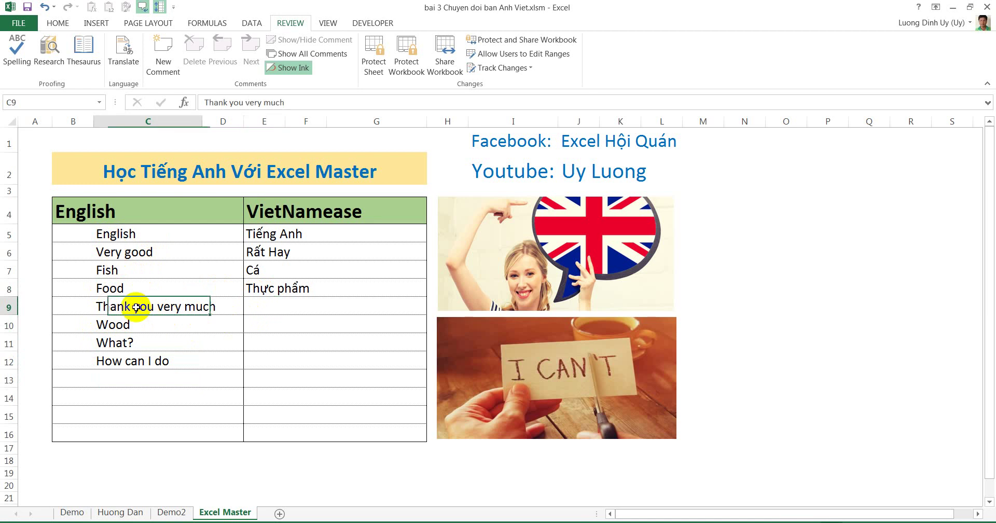
pyautogui.click(142, 329)
pyautogui.click(131, 343)
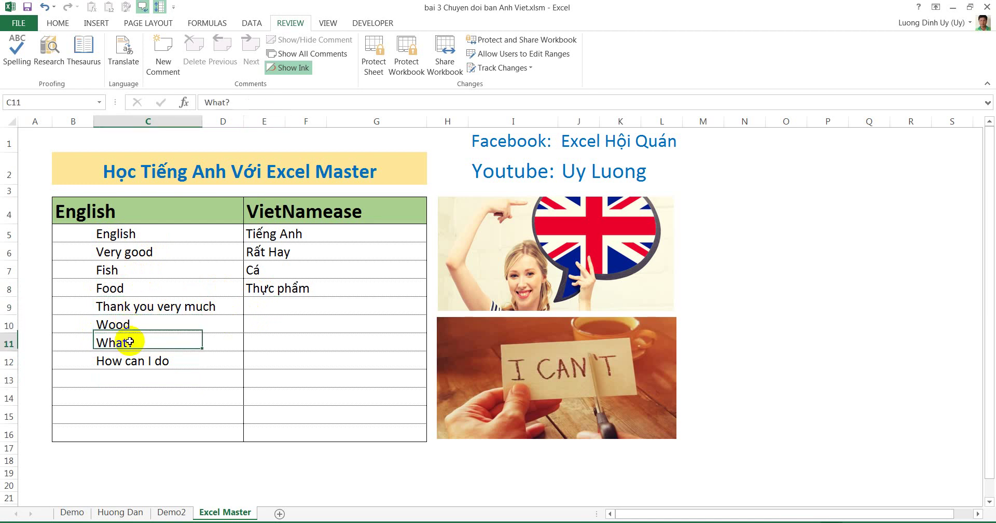
pyautogui.click(134, 309)
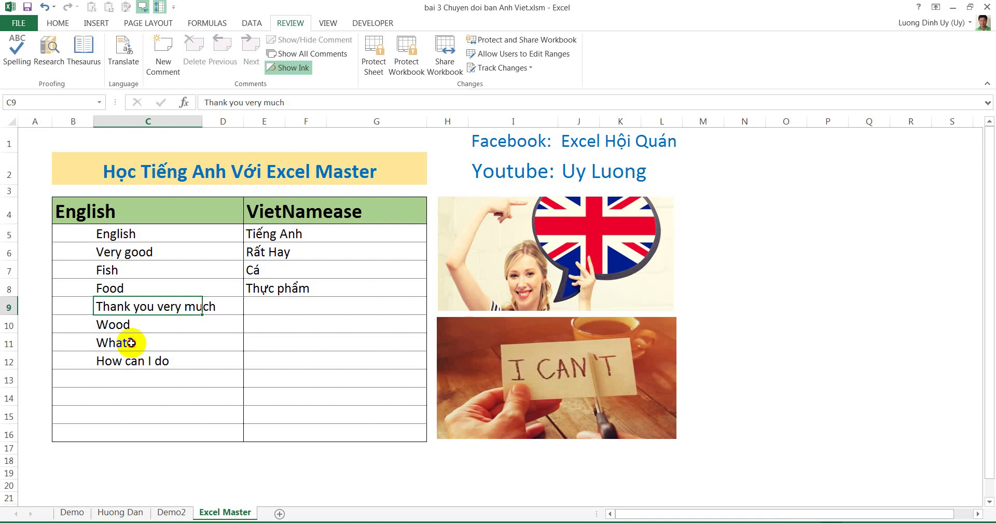
pyautogui.click(129, 340)
pyautogui.click(133, 306)
pyautogui.moveTo(133, 306); pyautogui.dragTo(124, 351)
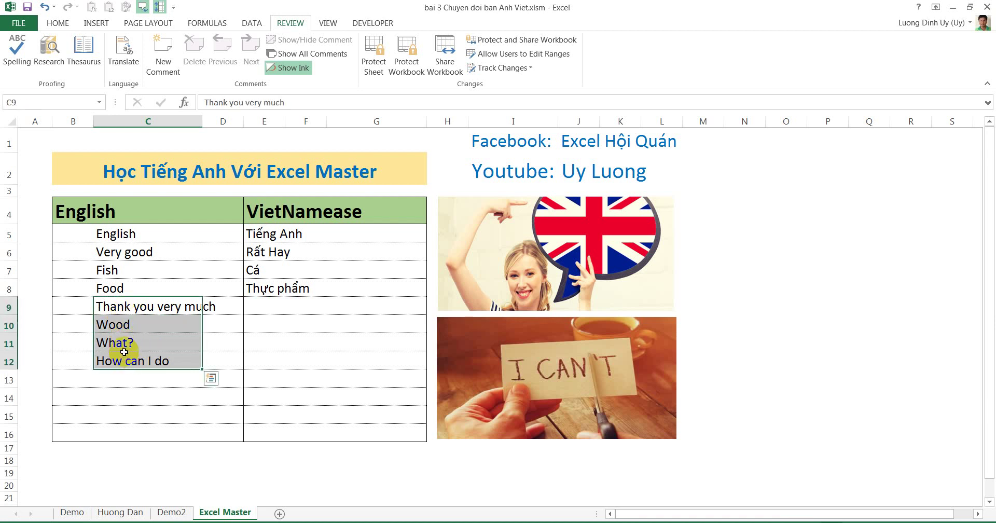
# Step: Paste C9:C12 as values into E9:E12, then select E9 for translation
pyautogui.hotkey('ctrl', 'c')
pyautogui.click(259, 307)
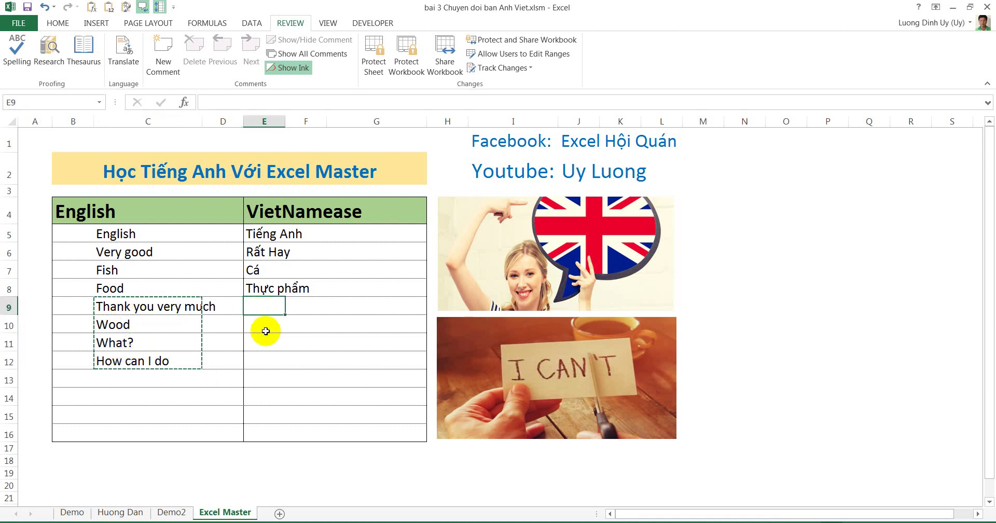
pyautogui.click(109, 9)
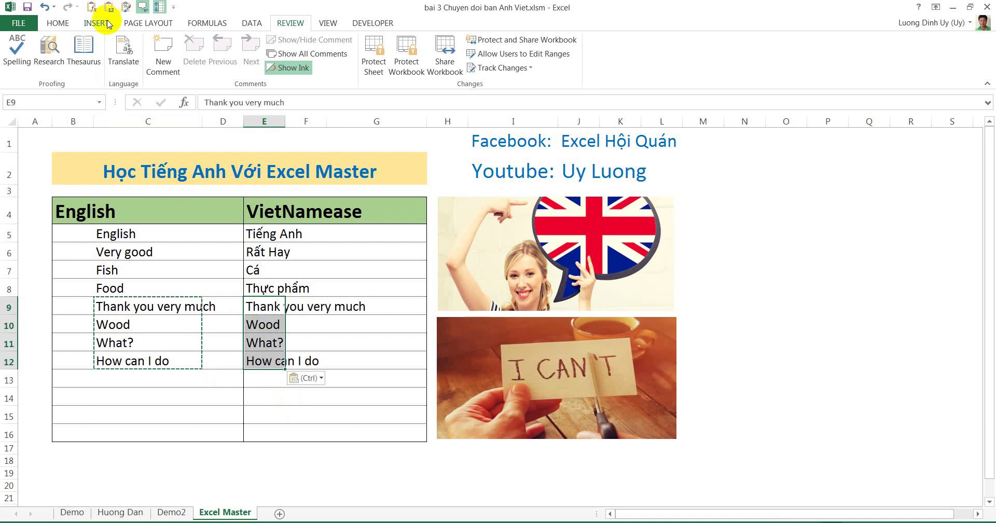
pyautogui.click(258, 306)
pyautogui.press('Escape')
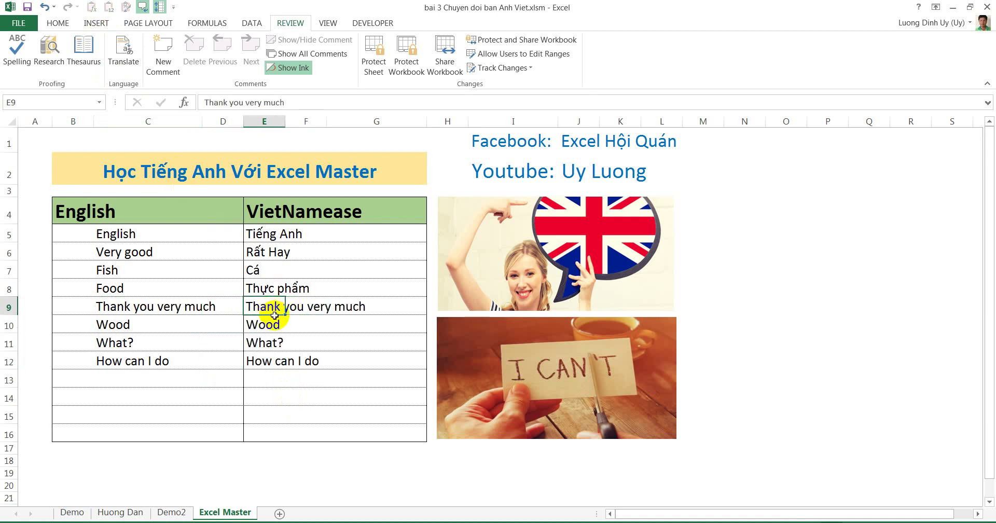
pyautogui.click(168, 307)
pyautogui.click(259, 307)
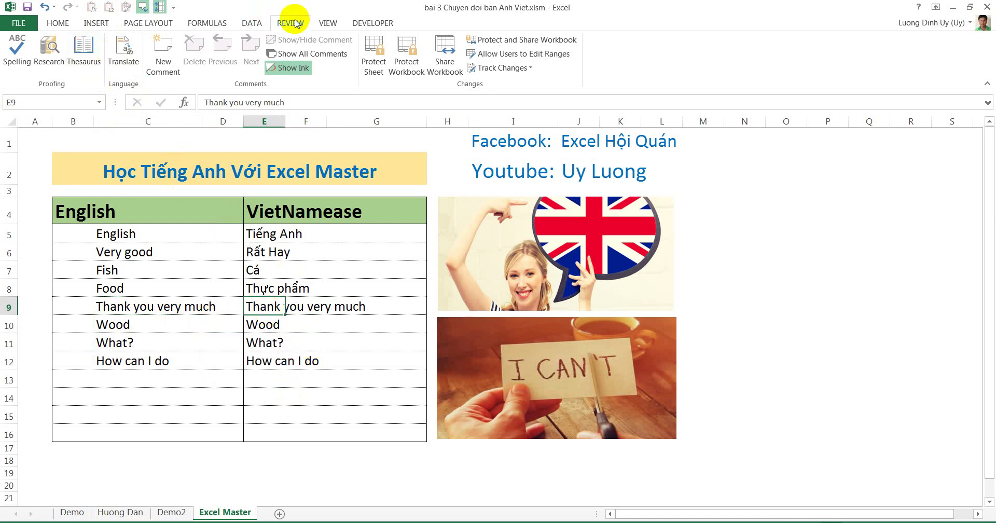
# Step: Translate E9's 'Thank you very much' from English (United States) to Vietnamese in the Research pane
pyautogui.click(128, 66)
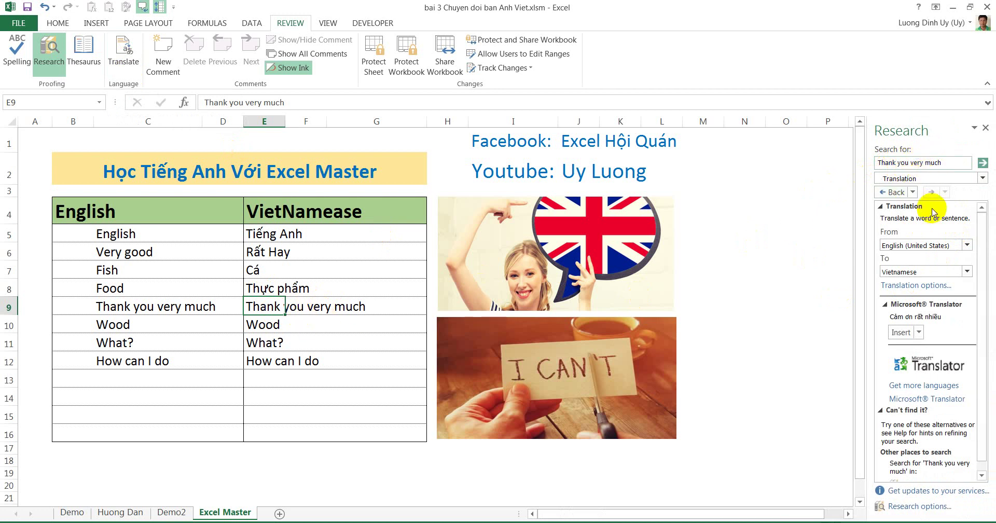
pyautogui.moveTo(924, 245)
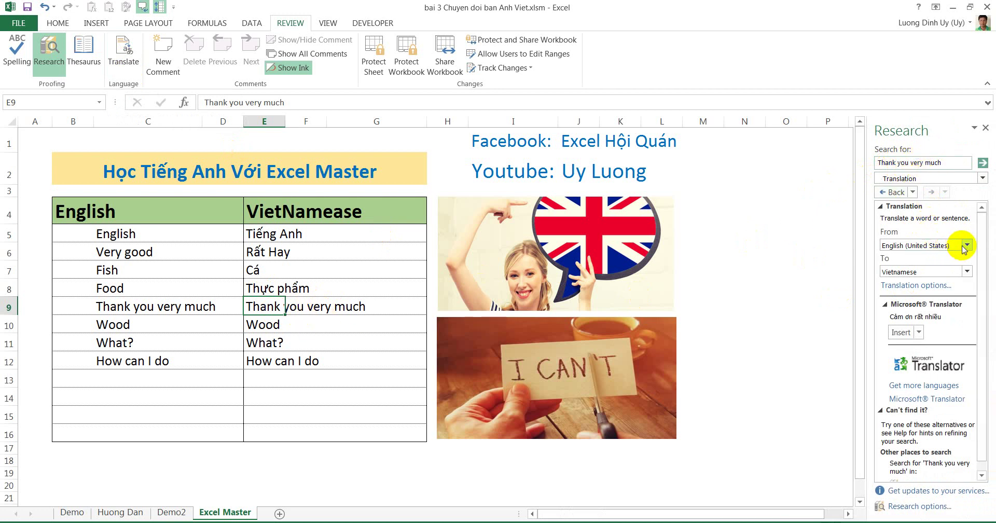
pyautogui.click(965, 245)
pyautogui.click(960, 256)
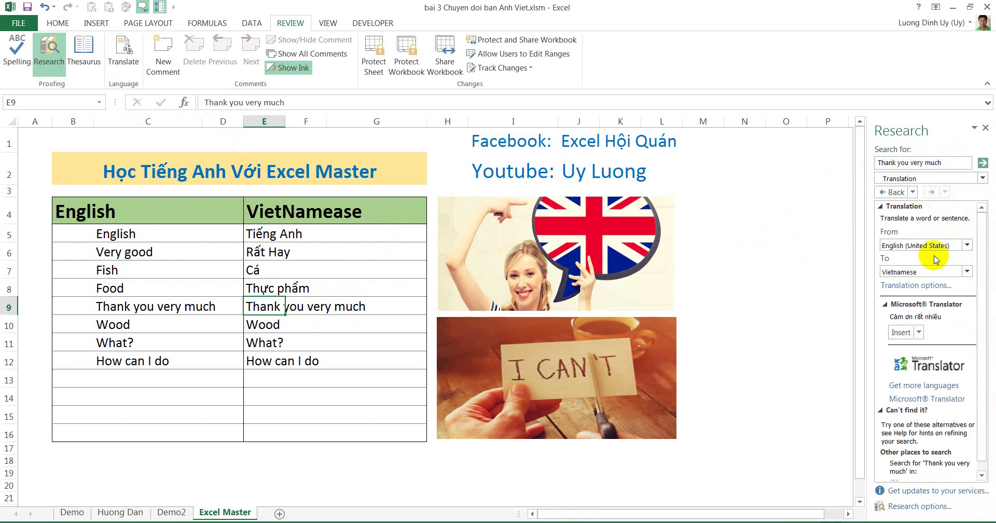
pyautogui.click(967, 271)
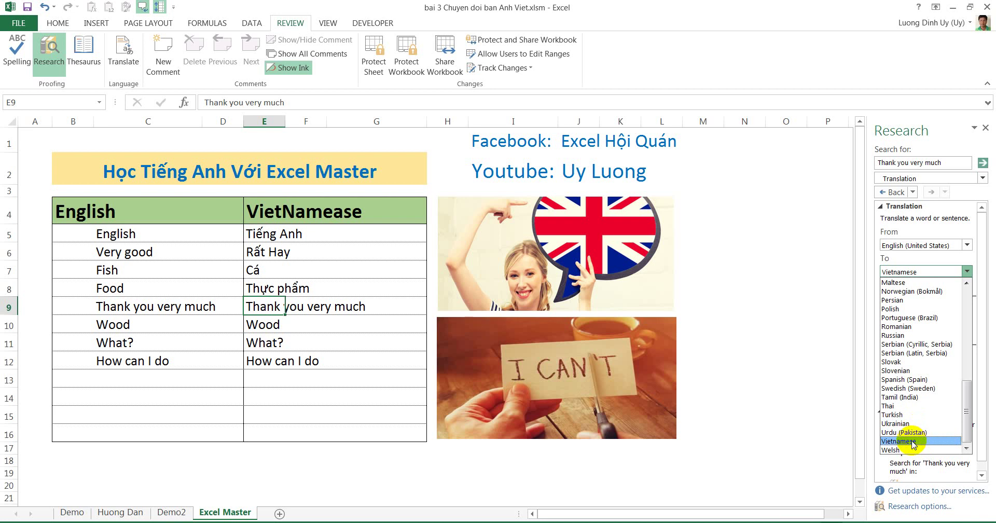
pyautogui.click(912, 442)
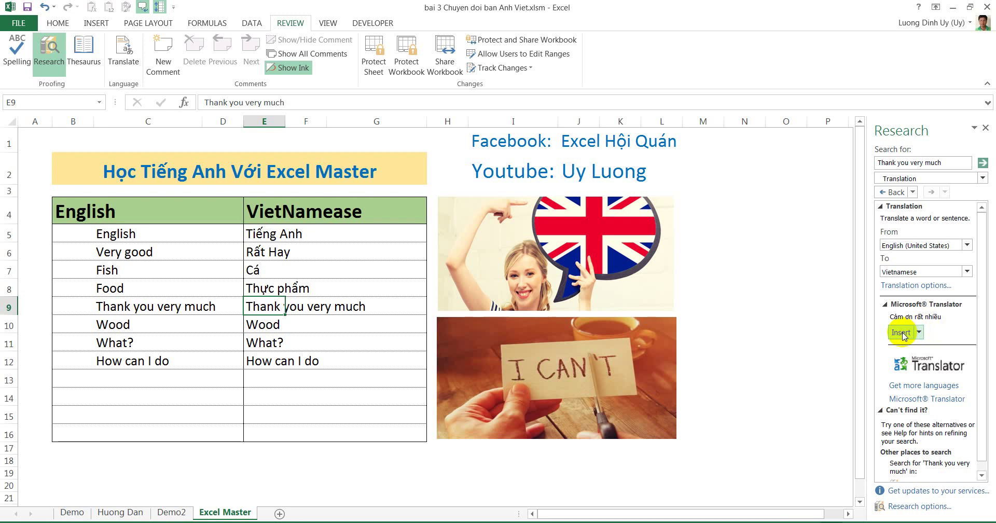
# Step: Insert Cảm ơn rất nhiều, Gỗ and Cái gì? into E9, E10 and E11
pyautogui.click(902, 332)
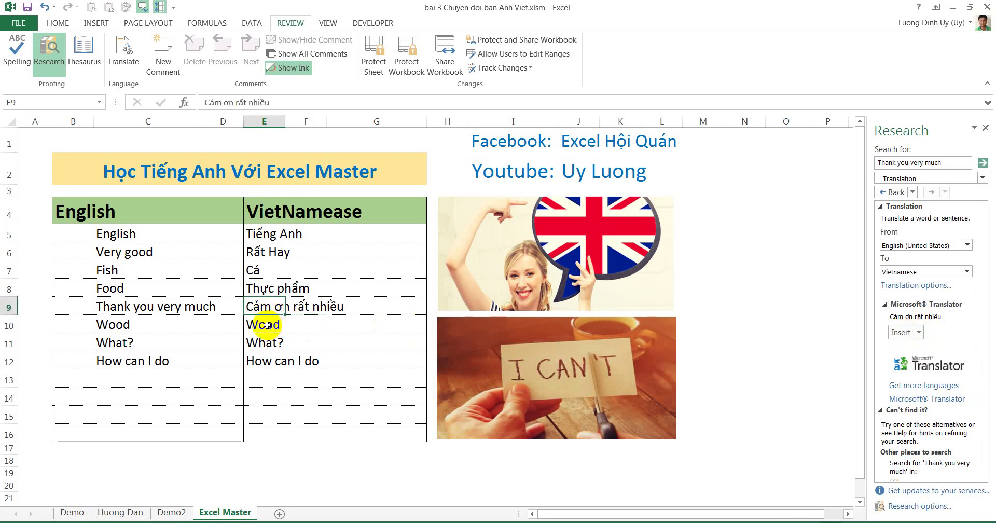
pyautogui.click(264, 326)
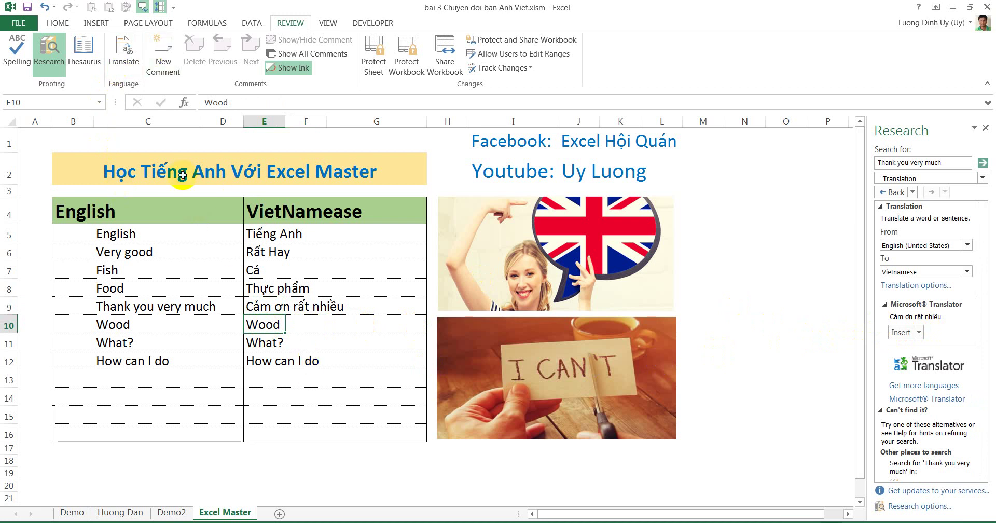
pyautogui.click(121, 61)
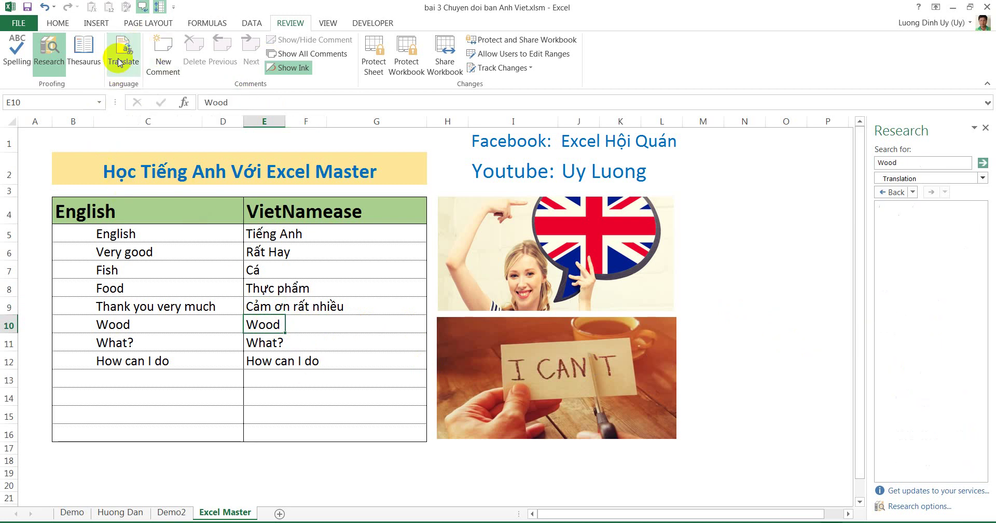
pyautogui.click(901, 332)
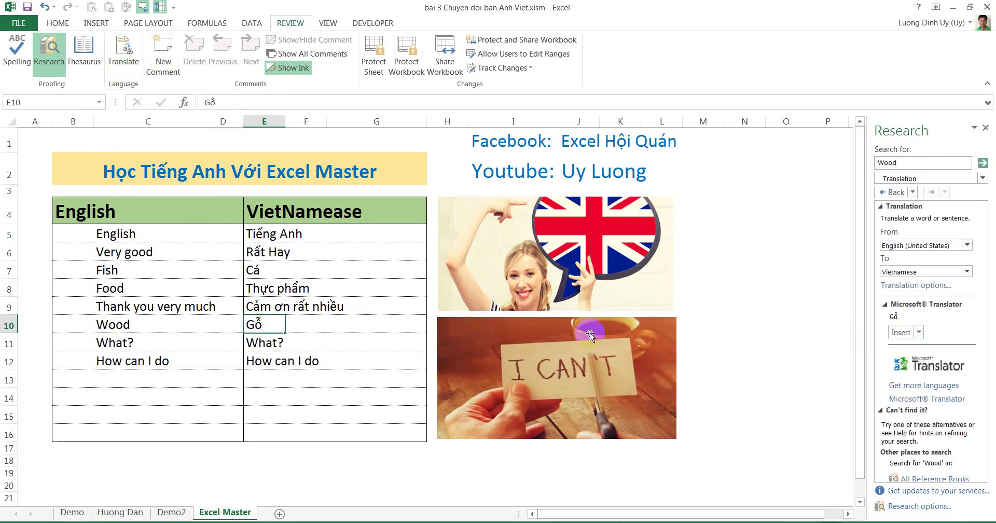
pyautogui.click(252, 342)
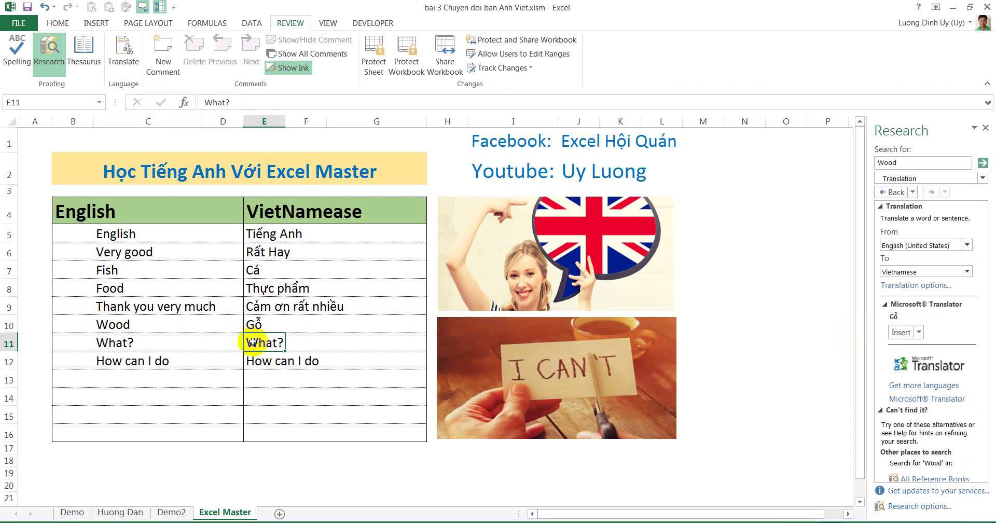
pyautogui.click(123, 49)
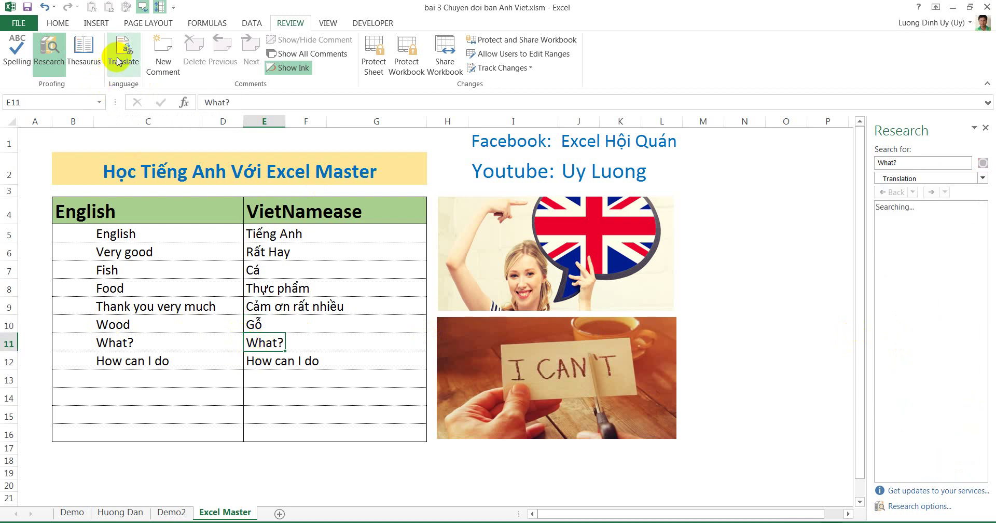
pyautogui.click(901, 334)
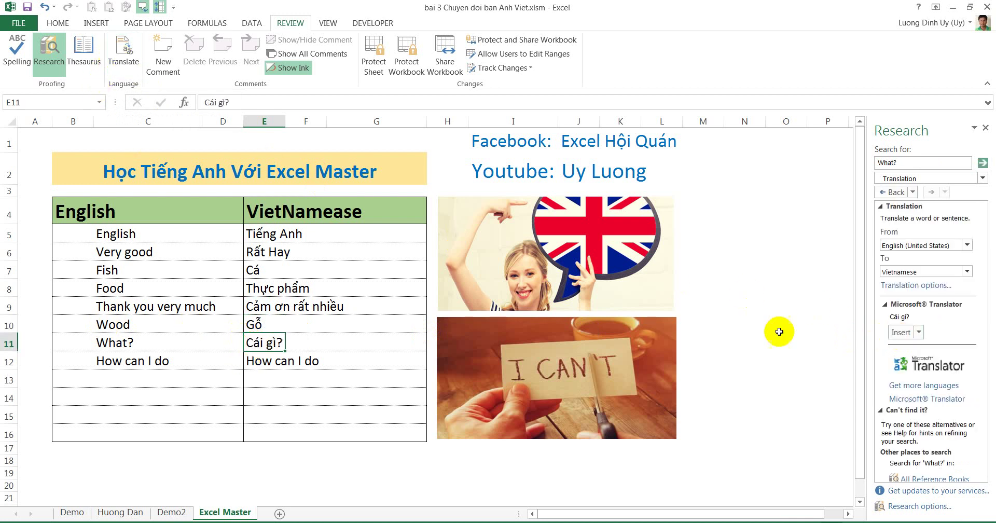
# Step: Translate How can I do in E12 to Tôi có thể làm như thế nào and check it
pyautogui.click(257, 362)
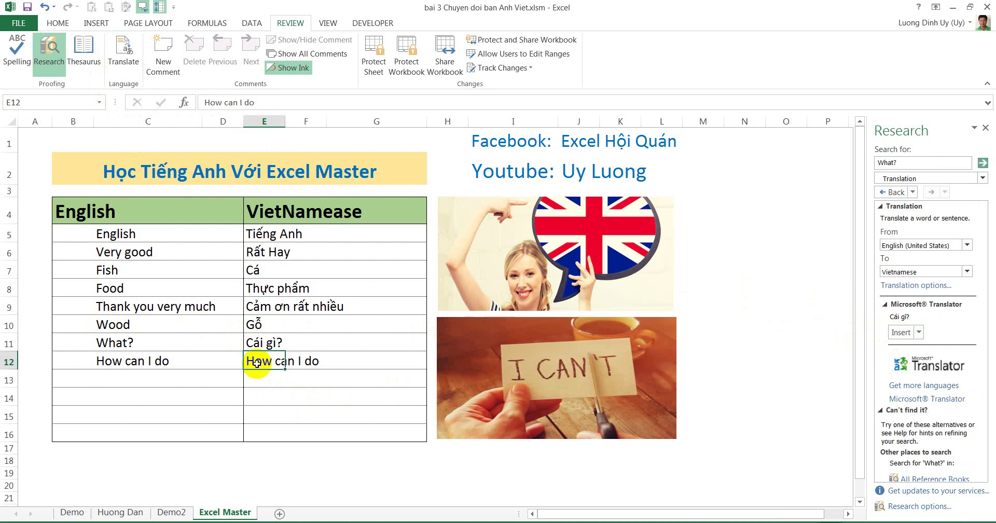
pyautogui.click(123, 52)
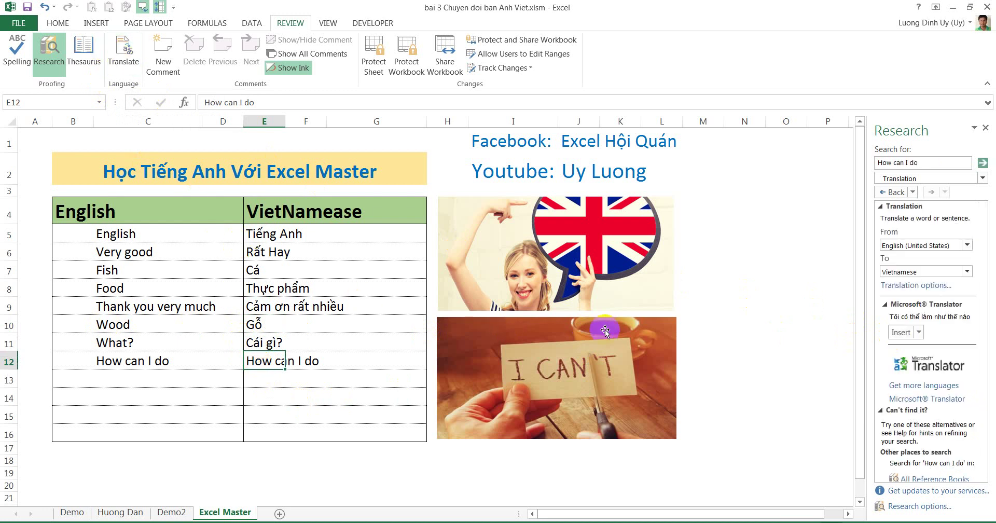
pyautogui.click(899, 334)
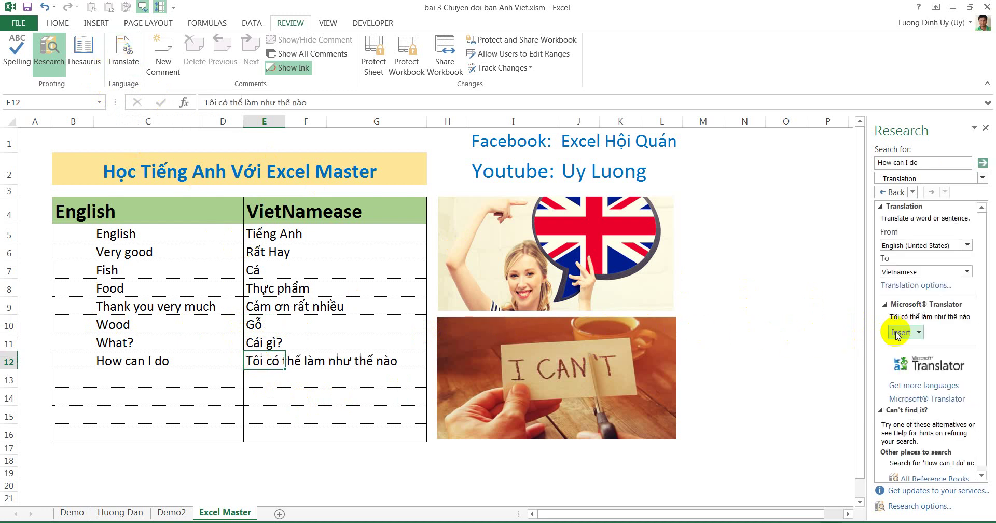
pyautogui.click(337, 396)
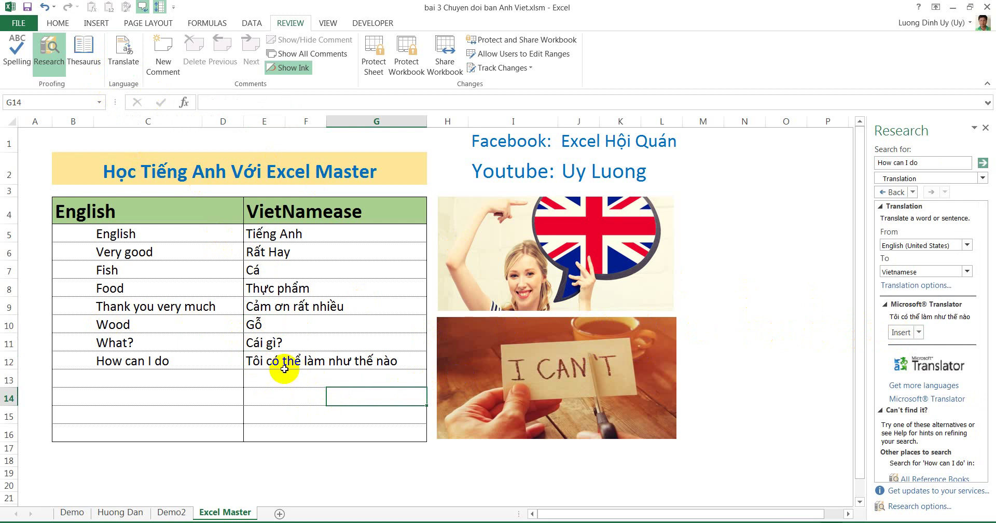
pyautogui.click(261, 362)
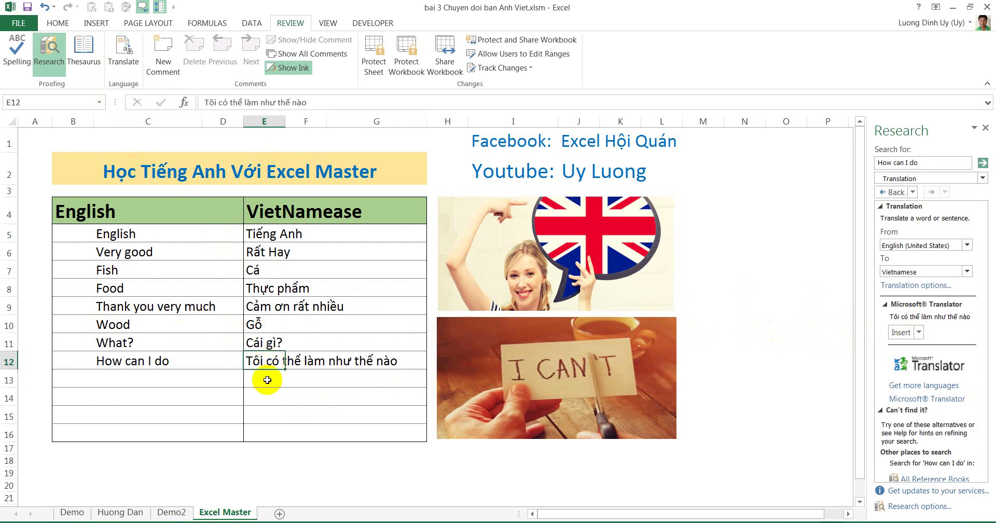
pyautogui.click(266, 380)
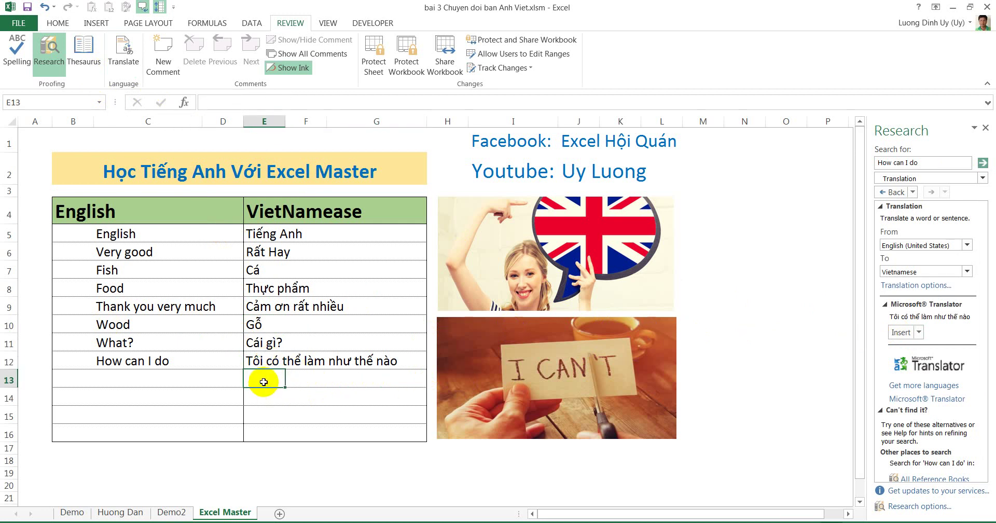
pyautogui.click(266, 363)
pyautogui.click(267, 375)
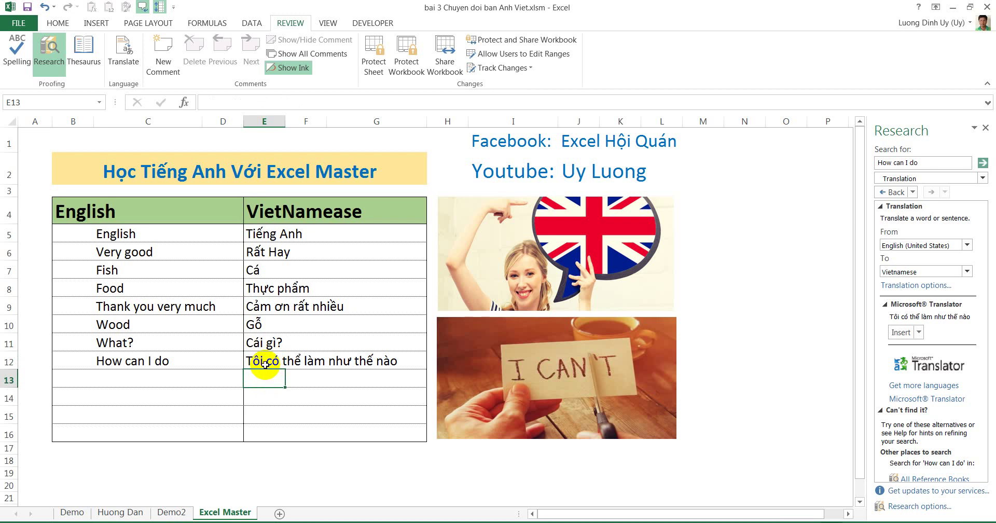
pyautogui.click(122, 307)
pyautogui.click(134, 349)
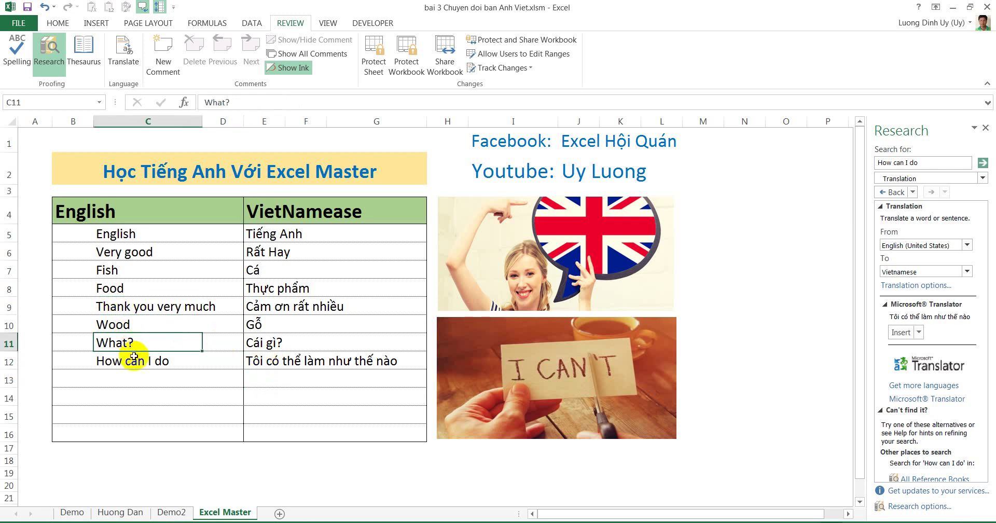
pyautogui.click(134, 358)
pyautogui.click(142, 374)
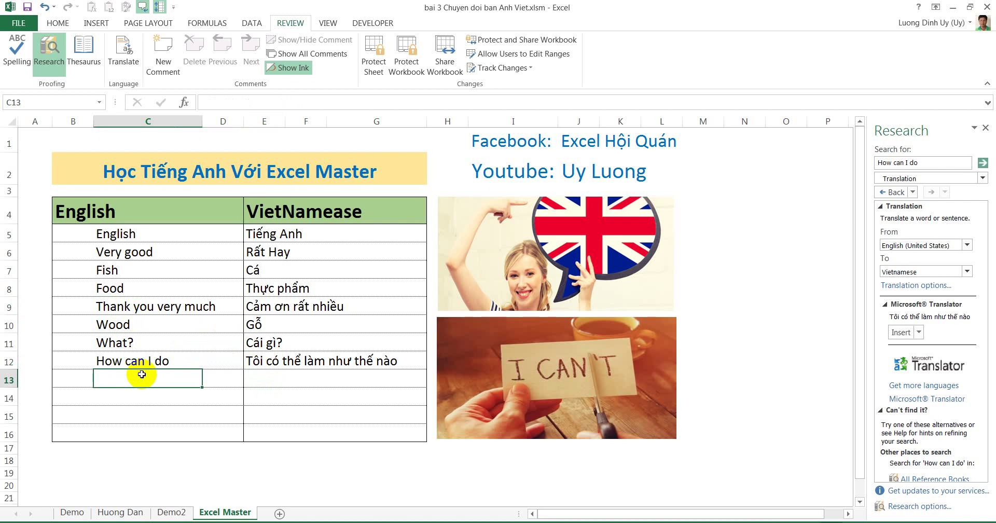
pyautogui.click(271, 355)
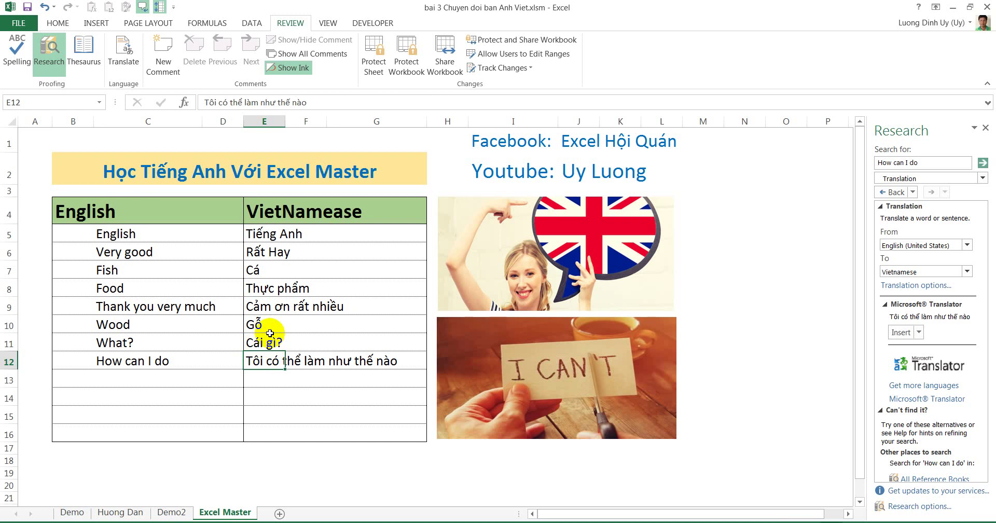
pyautogui.press('Right')
pyautogui.press('Right')
pyautogui.press('Right')
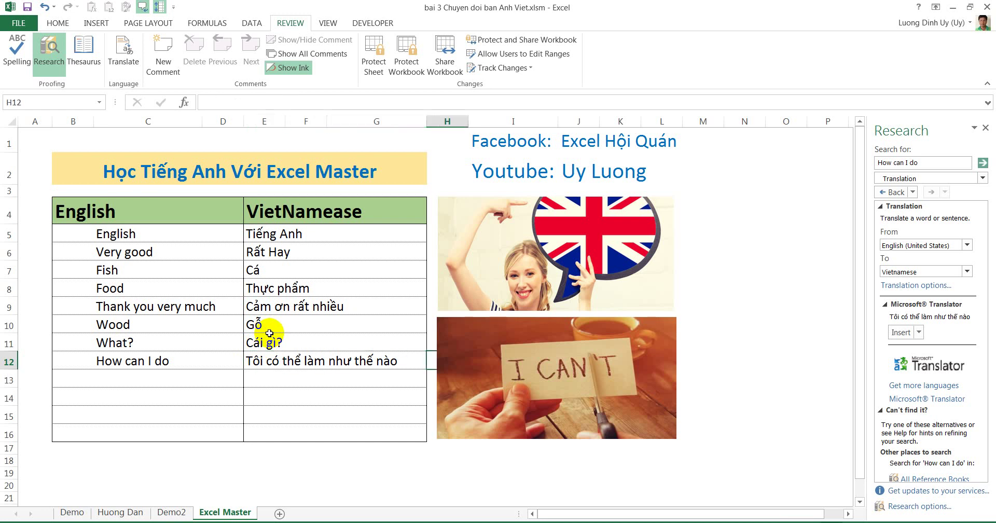